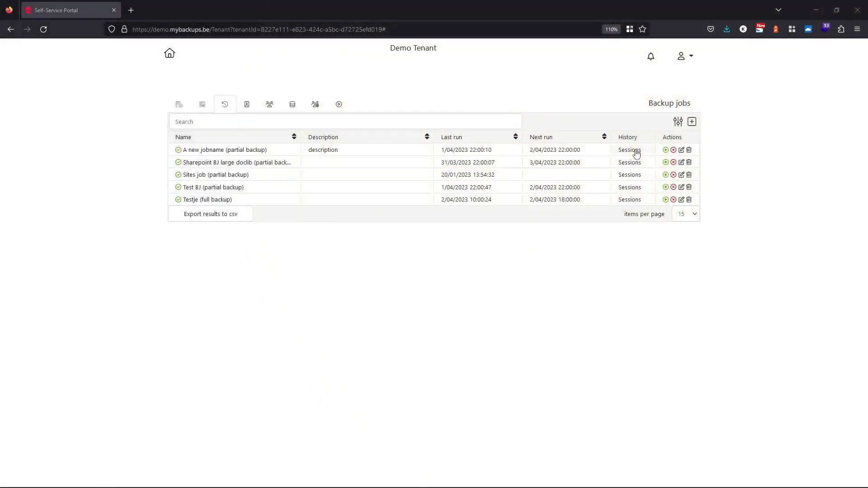
Review the session history of "A new jobname" and the details of its 28/03/2023 session, and return to the job list.
{"action": "left_click", "coordinate": [635, 151]}
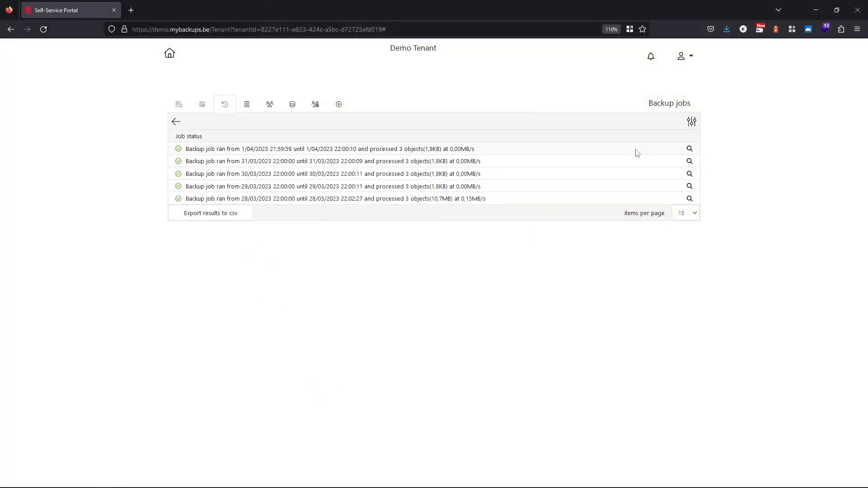
{"action": "left_click", "coordinate": [447, 200]}
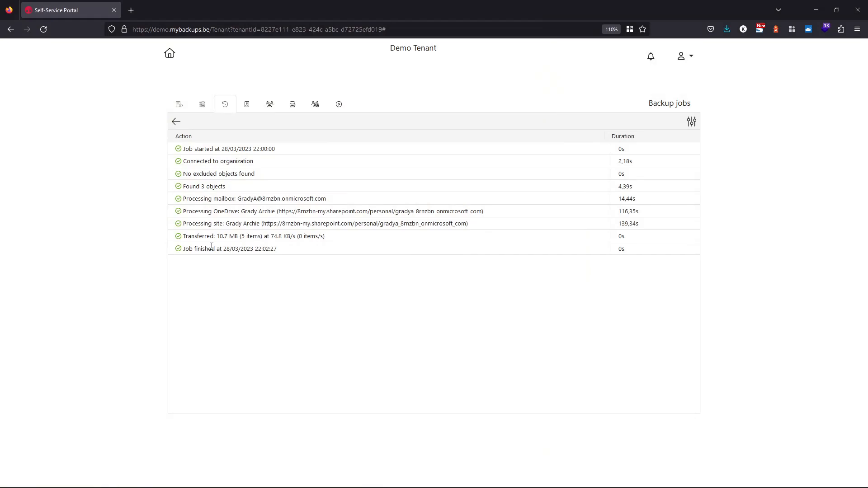
{"action": "left_click", "coordinate": [176, 124]}
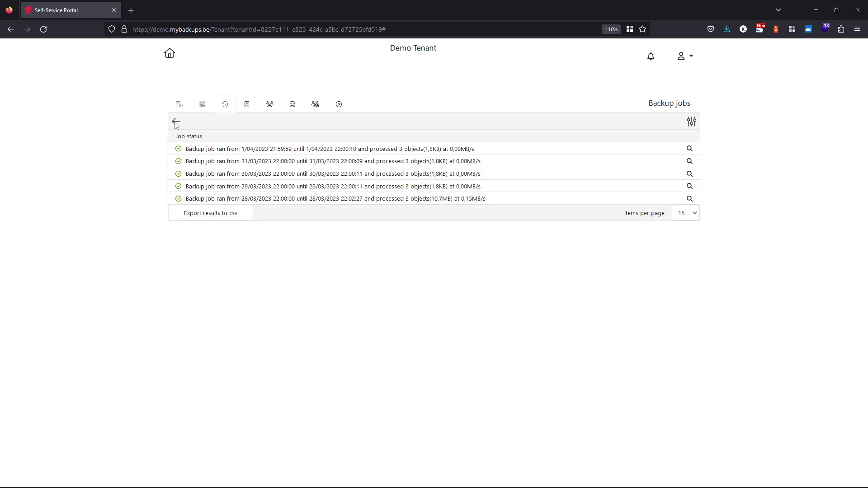
{"action": "left_click", "coordinate": [175, 123]}
Search the backup jobs for "sh" and clear the search.
{"action": "left_click", "coordinate": [198, 120]}
{"action": "type", "text": "sh"}
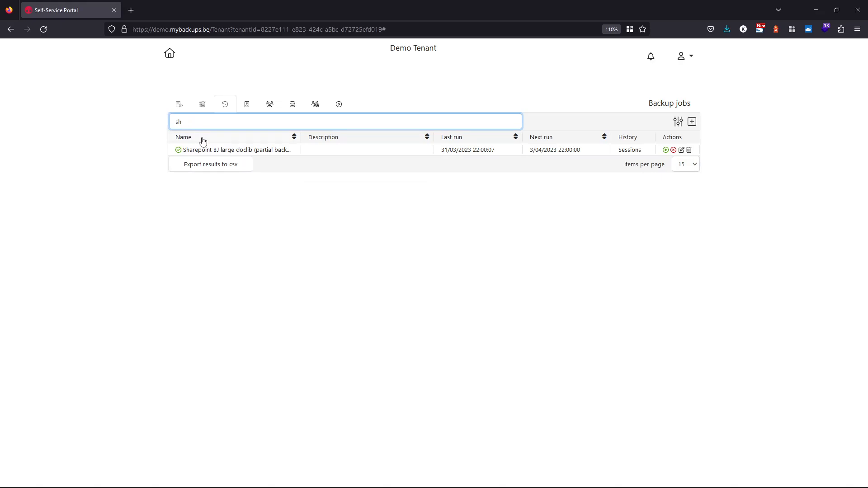
{"action": "key", "text": "BackSpace"}
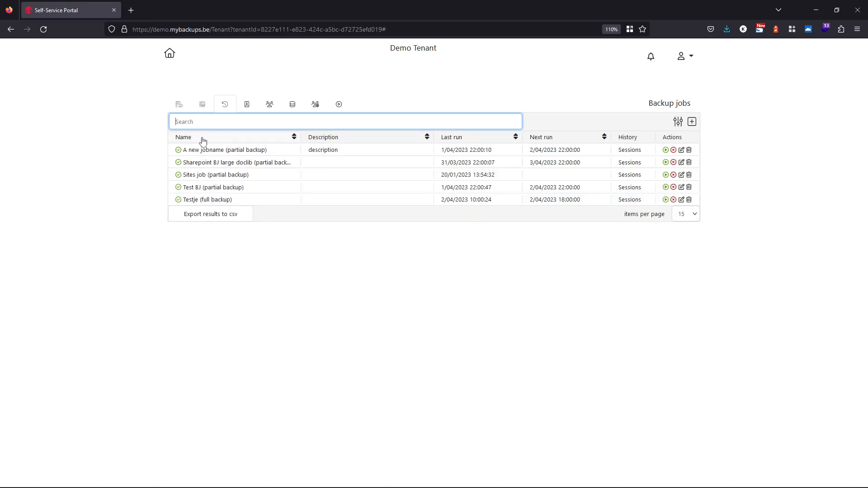
Try selecting Failed and Warnings in the backup job result filter, clear both options and close the filter without applying.
{"action": "left_click", "coordinate": [678, 122]}
{"action": "left_click", "coordinate": [614, 154]}
{"action": "left_click", "coordinate": [613, 167]}
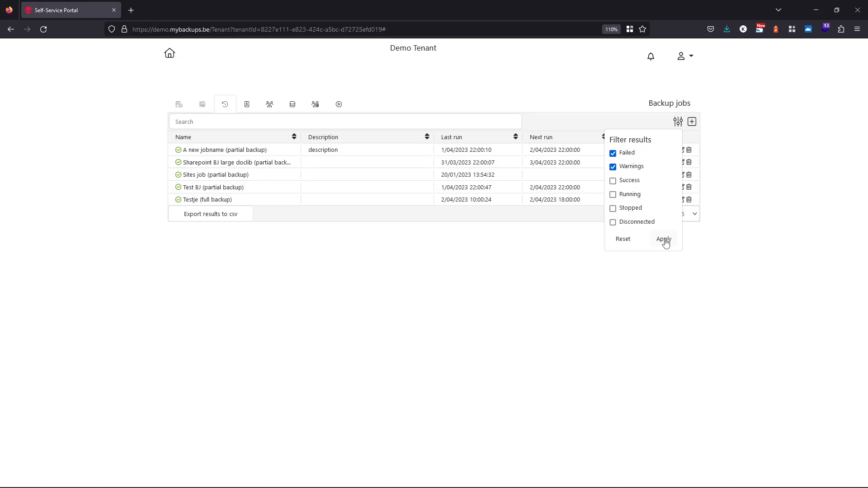
{"action": "left_click", "coordinate": [613, 168]}
{"action": "left_click", "coordinate": [614, 154]}
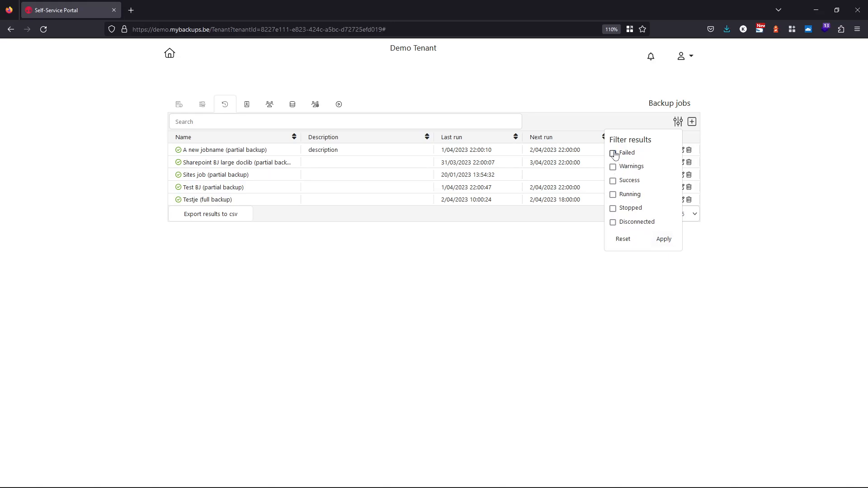
{"action": "left_click", "coordinate": [654, 122]}
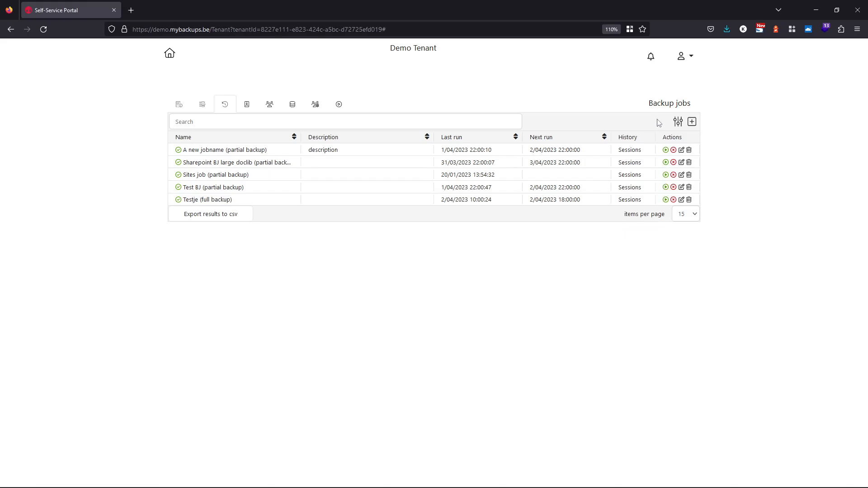
Start a new backup job, name it "name" with no description, and continue to the object selection.
{"action": "left_click", "coordinate": [692, 122]}
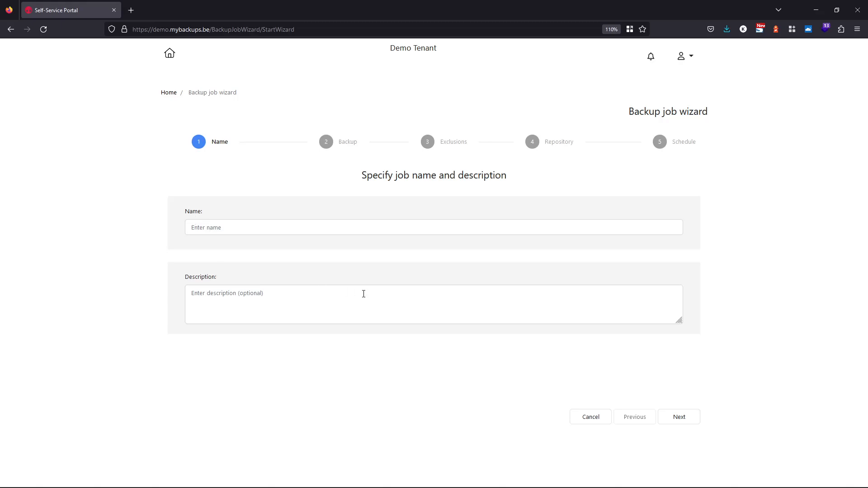
{"action": "left_click", "coordinate": [229, 224]}
{"action": "type", "text": "test"}
{"action": "key", "text": "BackSpace"}
{"action": "key", "text": "BackSpace"}
{"action": "key", "text": "BackSpace"}
{"action": "key", "text": "BackSpace"}
{"action": "type", "text": "name"}
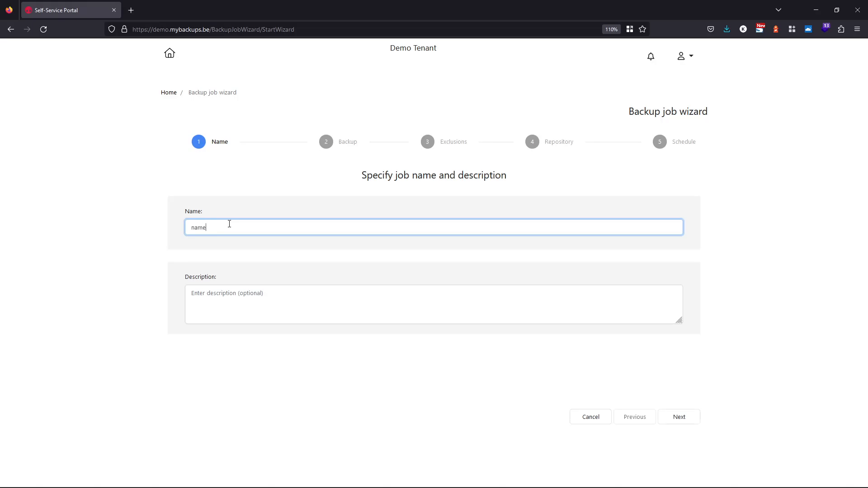
{"action": "left_click", "coordinate": [678, 416]}
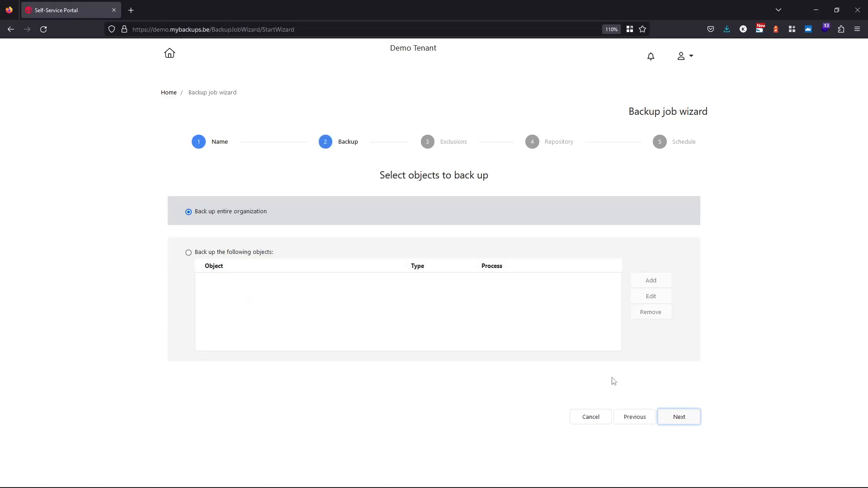
View the selectable object types, set the job to back up the entire organization, and continue without adding exclusions.
{"action": "left_click", "coordinate": [234, 253]}
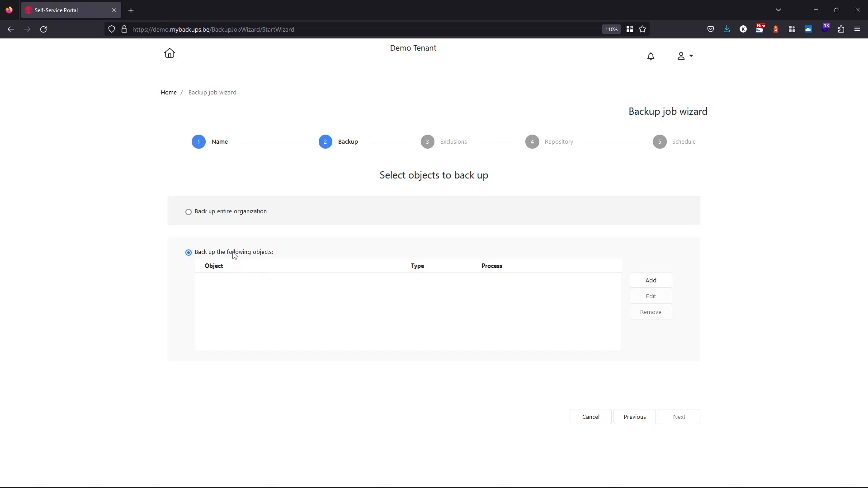
{"action": "left_click", "coordinate": [661, 283]}
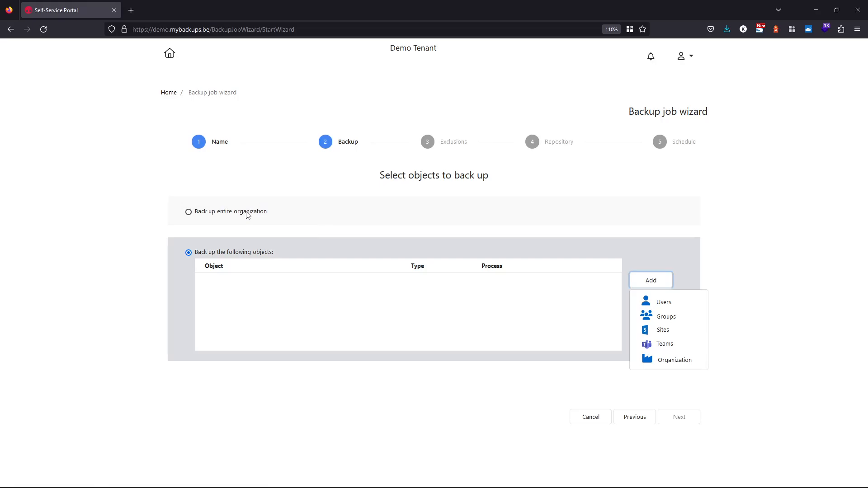
{"action": "left_click", "coordinate": [248, 215]}
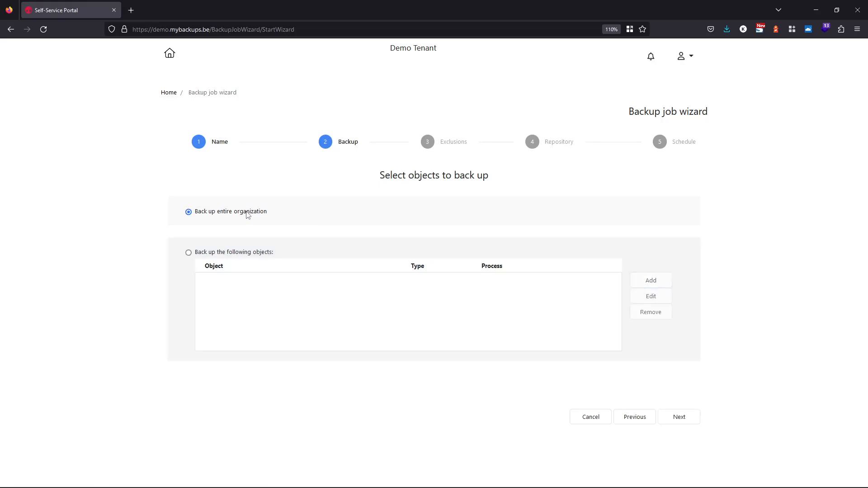
{"action": "left_click", "coordinate": [683, 425]}
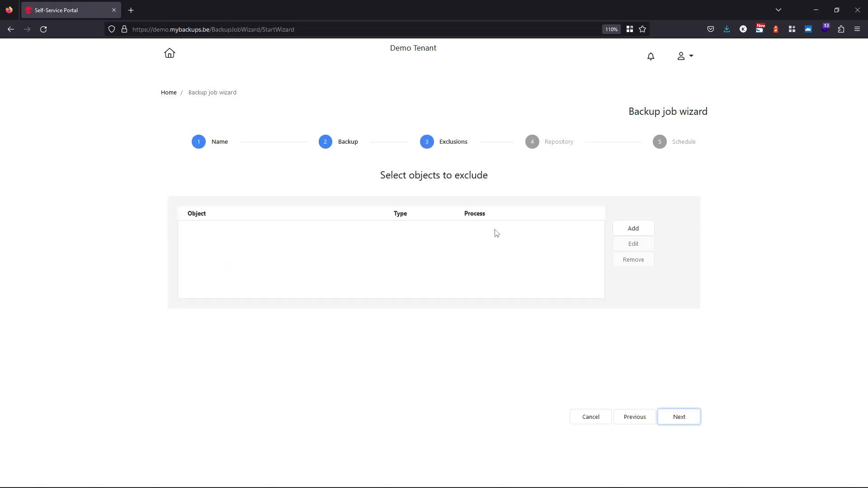
{"action": "left_click", "coordinate": [638, 230]}
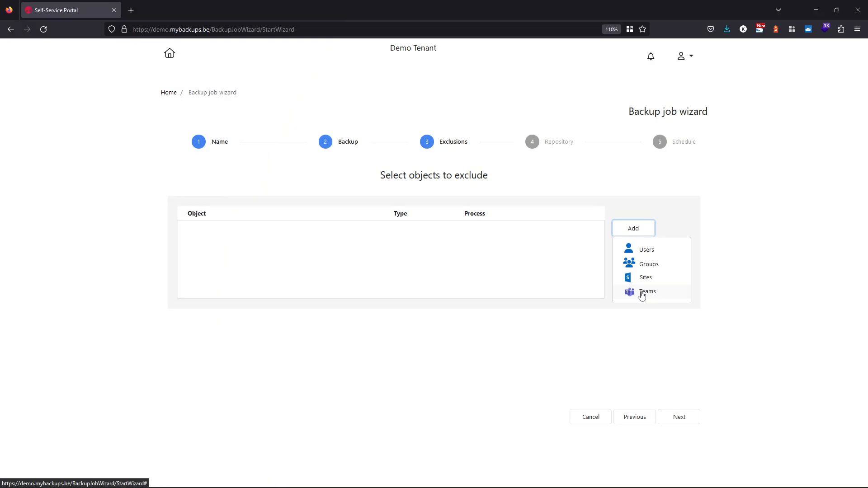
{"action": "left_click", "coordinate": [684, 420]}
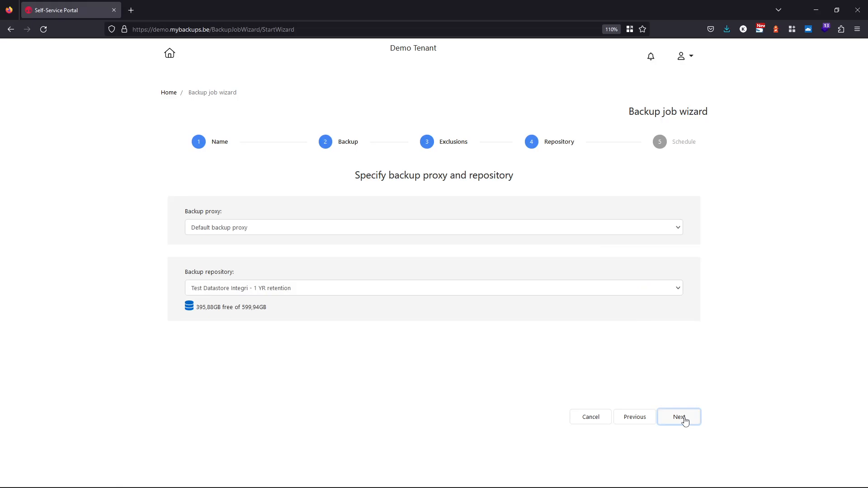
Keep the default backup proxy, choose "Test Datastore Integri - 1 YR retention" as the repository, and continue to scheduling.
{"action": "left_click", "coordinate": [212, 231]}
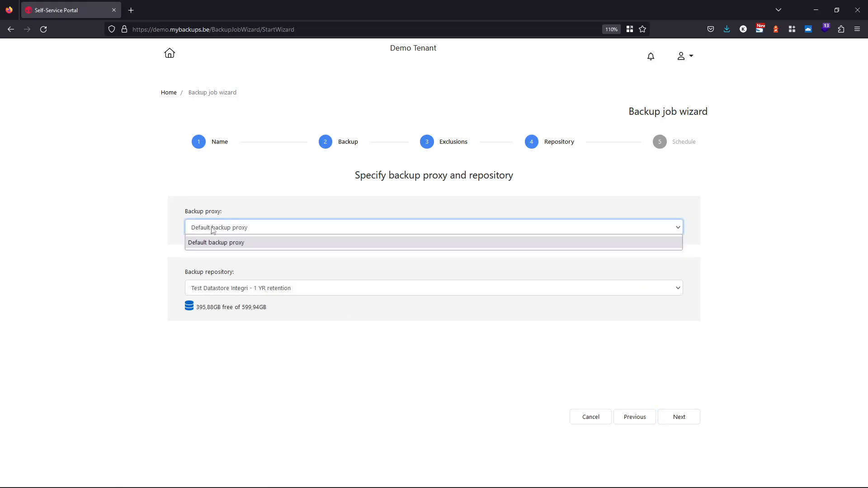
{"action": "left_click", "coordinate": [213, 231]}
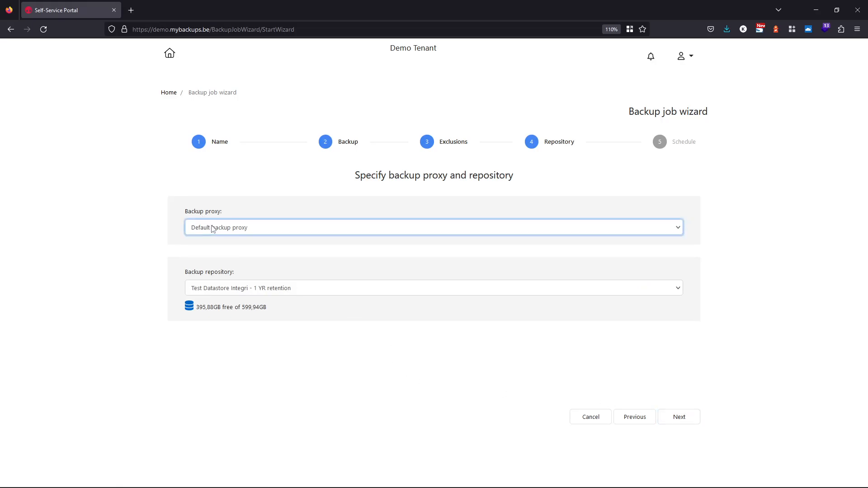
{"action": "left_click", "coordinate": [239, 294]}
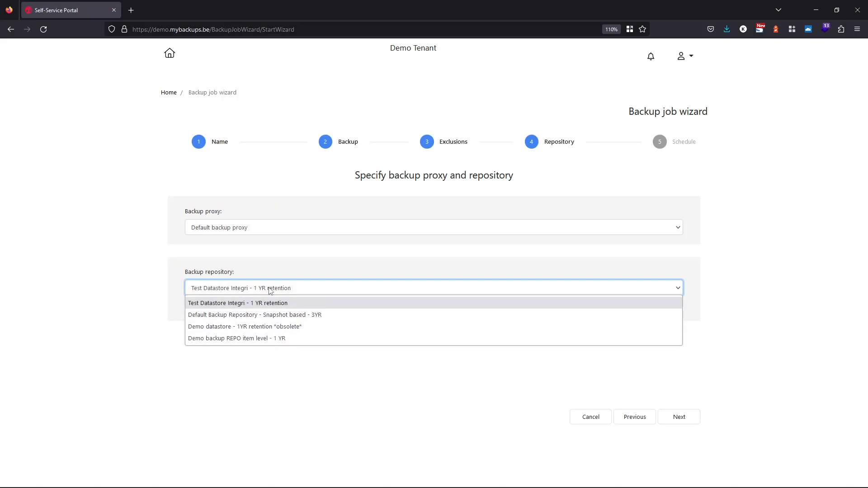
{"action": "left_click", "coordinate": [273, 304]}
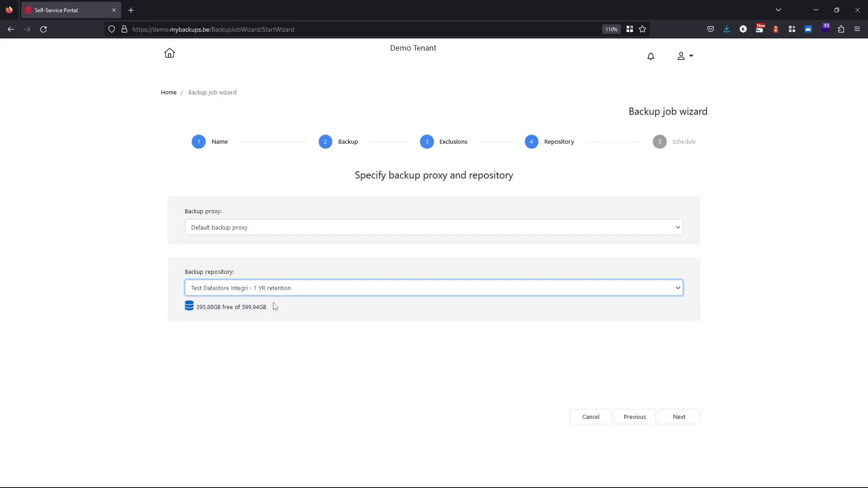
{"action": "left_click", "coordinate": [680, 418]}
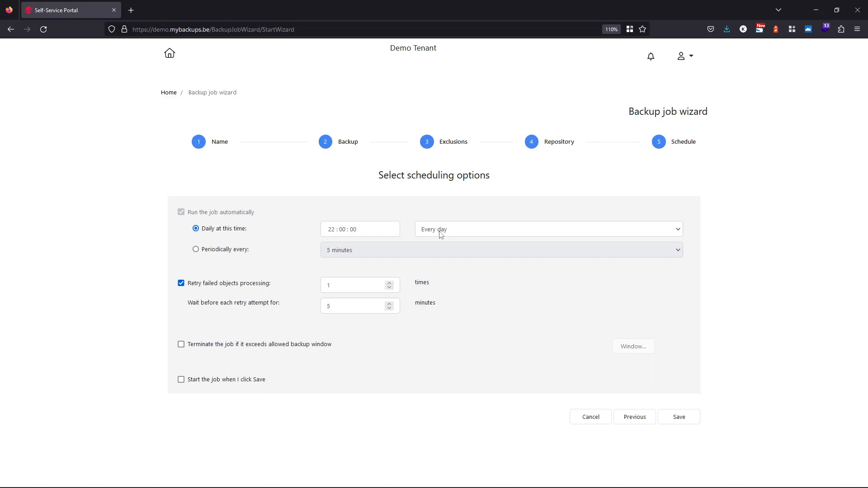
Schedule the job periodically every 15 minutes, with 3 retries for failed objects and a 3-minute wait before each retry.
{"action": "left_click", "coordinate": [441, 234]}
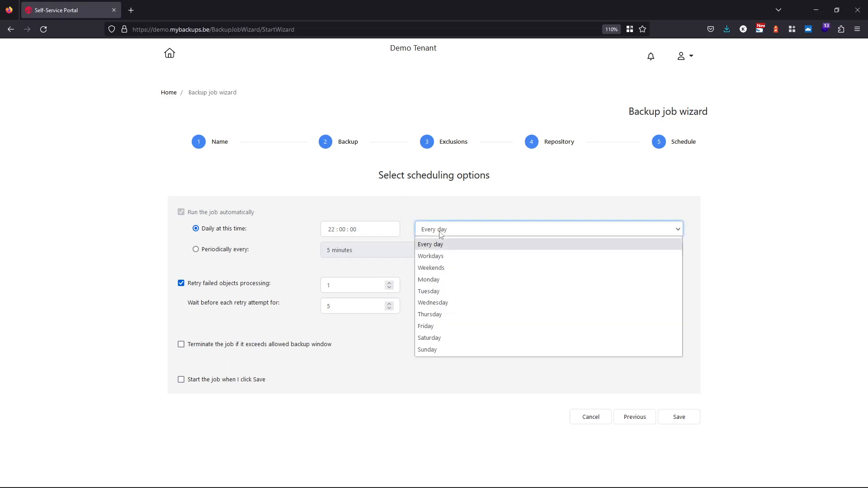
{"action": "left_click", "coordinate": [458, 364]}
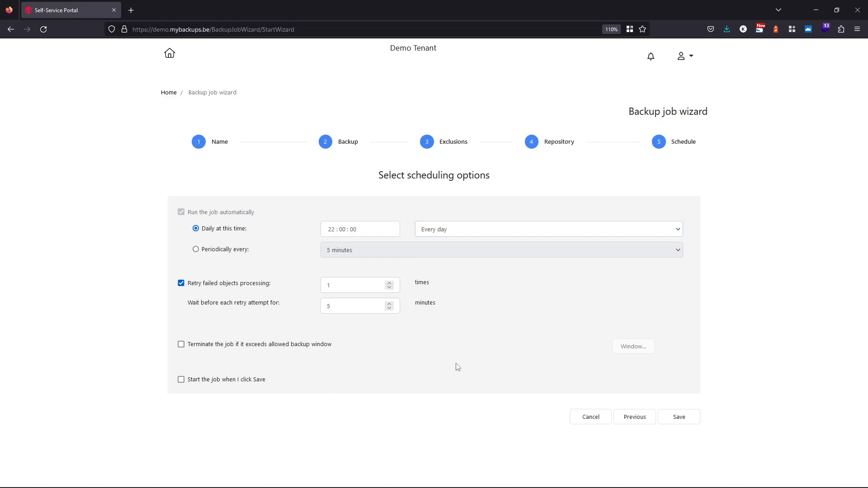
{"action": "left_click", "coordinate": [232, 253]}
{"action": "left_click", "coordinate": [348, 254]}
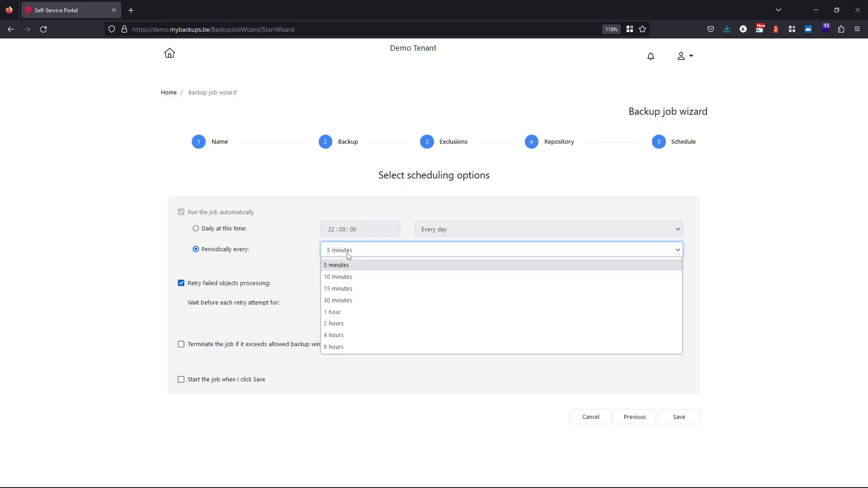
{"action": "left_click", "coordinate": [342, 287]}
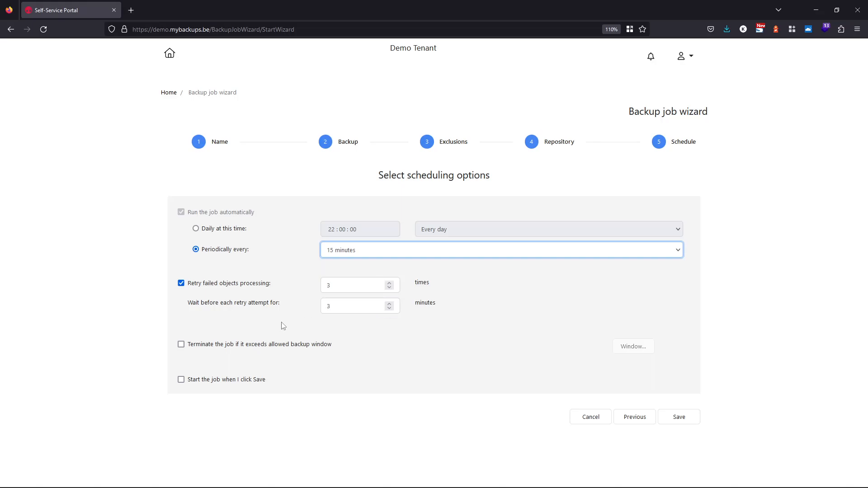
Enable termination outside the allowed backup window and deny 10:00AM to 12:59PM for Sunday through Saturday.
{"action": "left_click", "coordinate": [181, 346]}
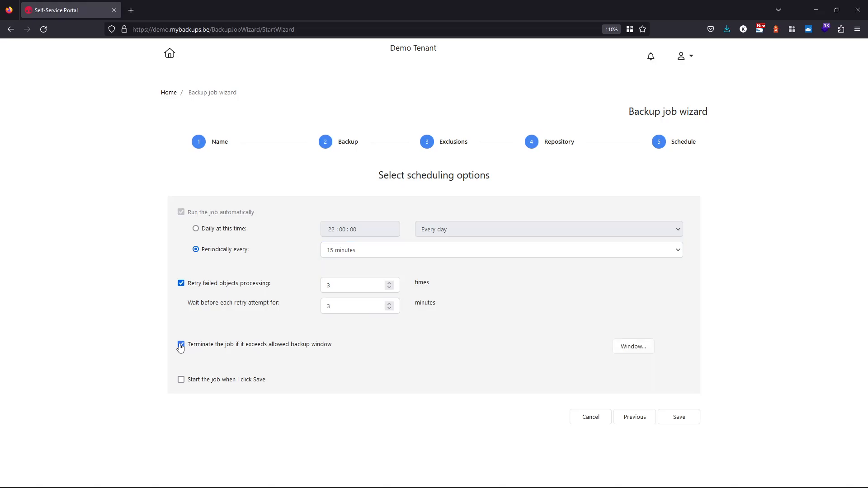
{"action": "left_click", "coordinate": [632, 349]}
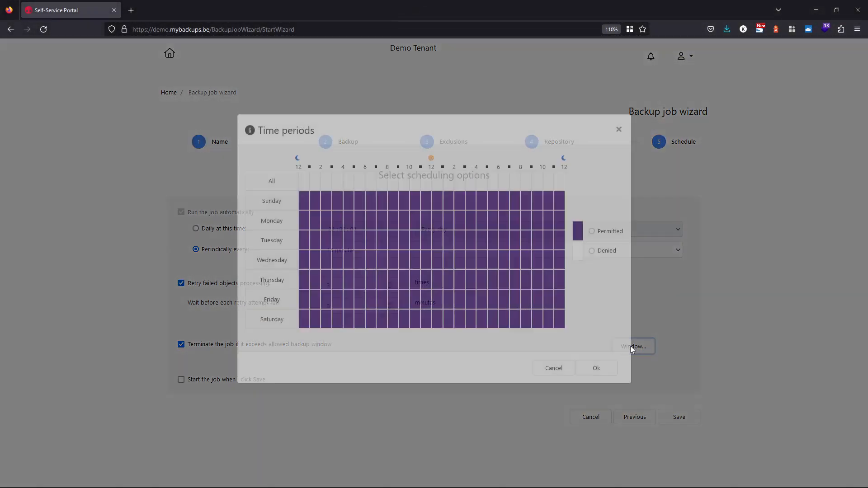
{"action": "left_click", "coordinate": [416, 196]}
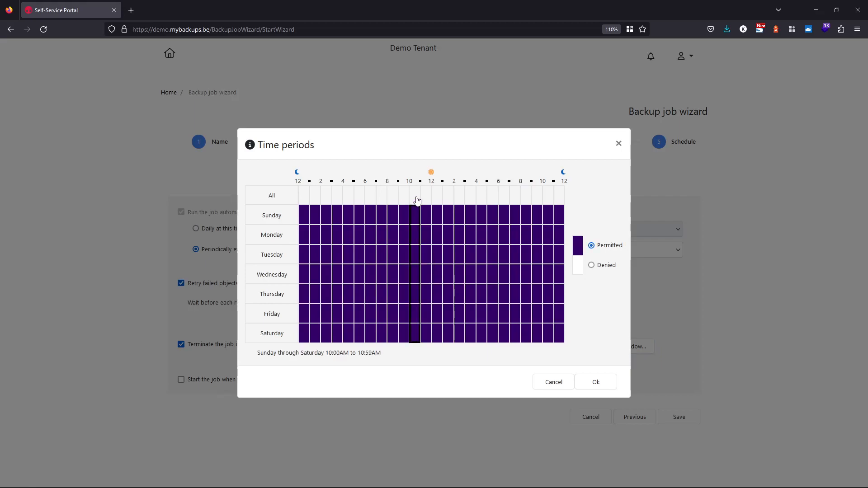
{"action": "left_click", "coordinate": [603, 267]}
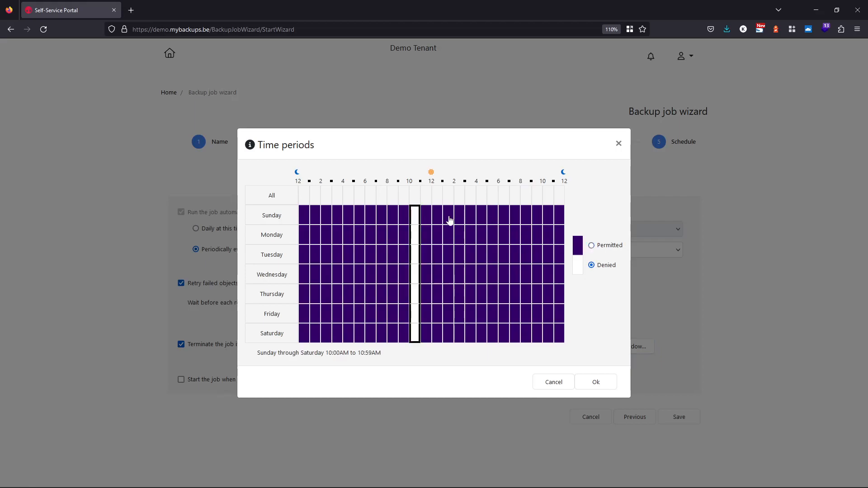
{"action": "left_click", "coordinate": [429, 200]}
{"action": "left_click", "coordinate": [591, 266]}
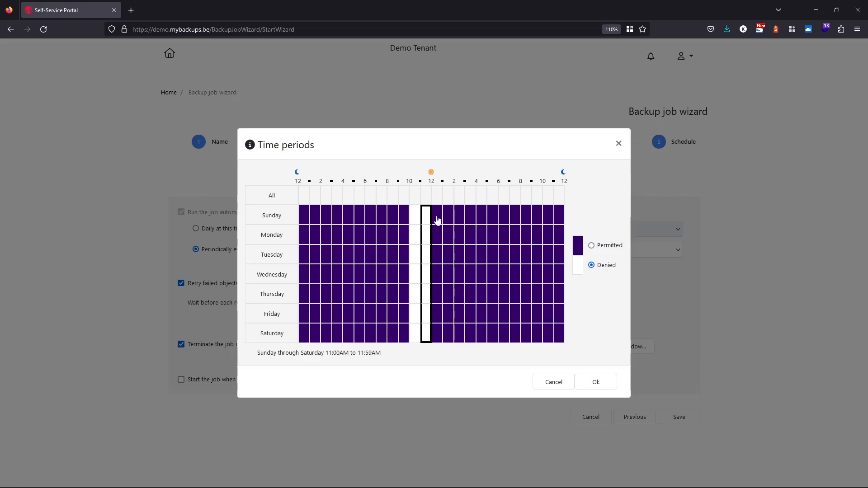
{"action": "left_click", "coordinate": [437, 202]}
{"action": "left_click", "coordinate": [591, 265]}
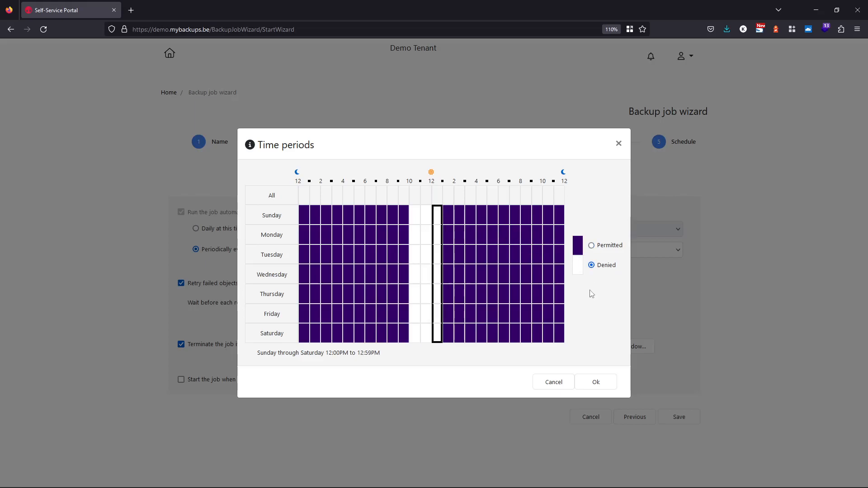
{"action": "left_click", "coordinate": [592, 386]}
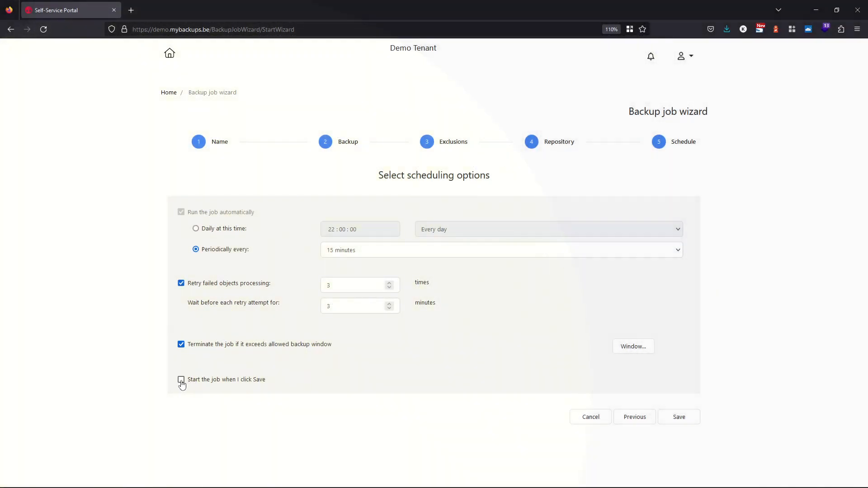
Enable starting the job on save, but cancel the wizard and return to the tenant's backup jobs list.
{"action": "left_click", "coordinate": [181, 380]}
{"action": "left_click", "coordinate": [586, 421]}
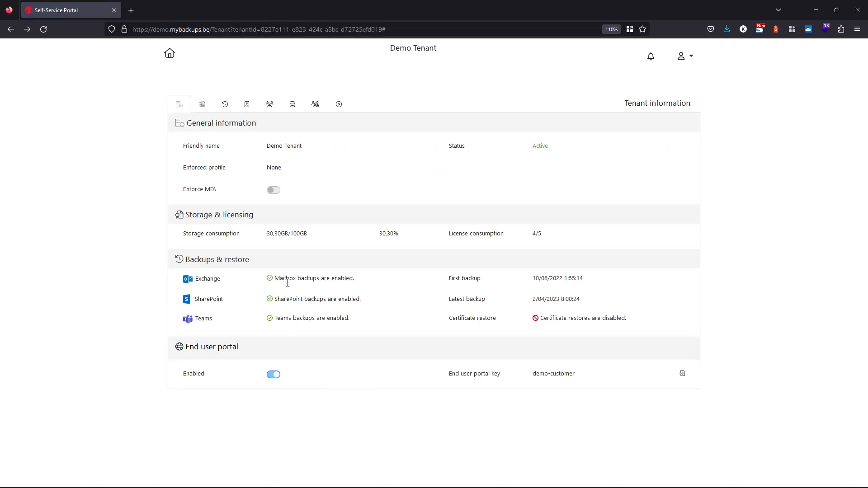
{"action": "left_click", "coordinate": [225, 104]}
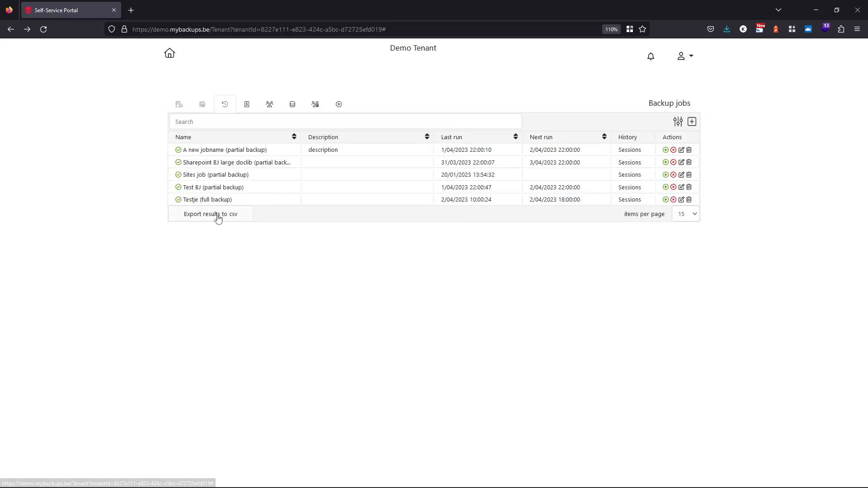